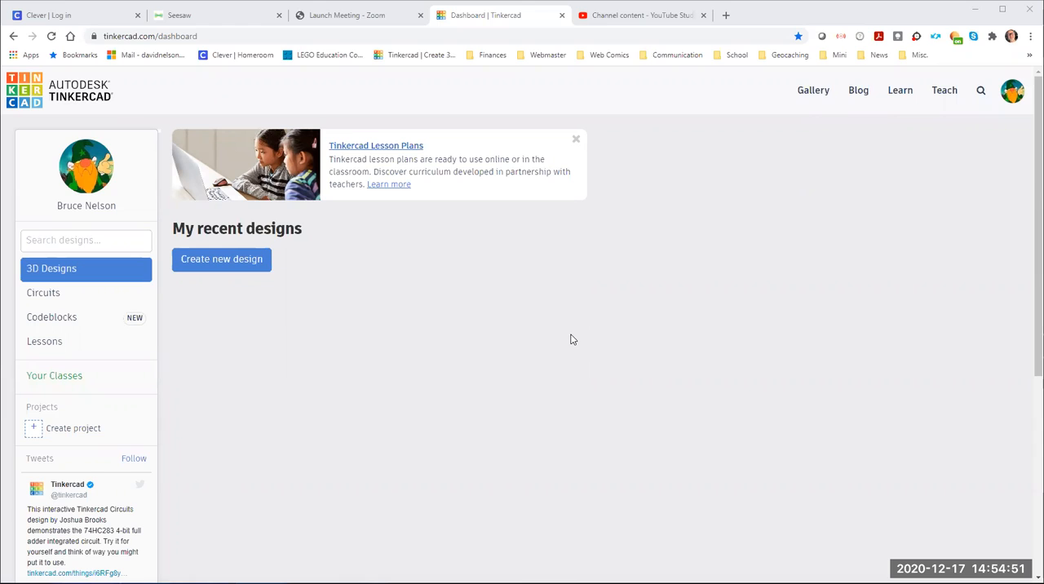
Create a new 3D design with an empty workplane
click(226, 266)
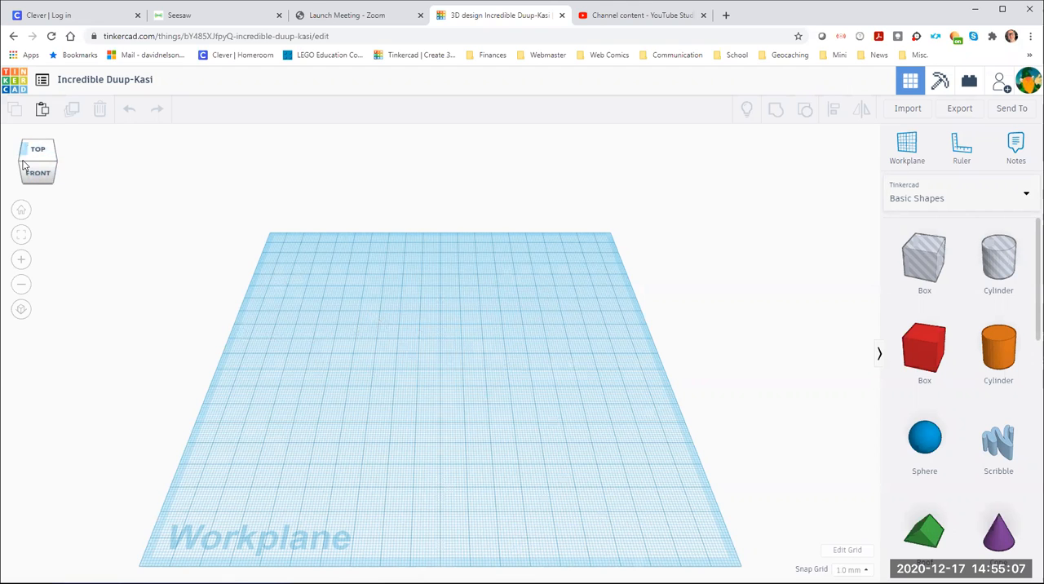
drag(43, 163, 39, 188)
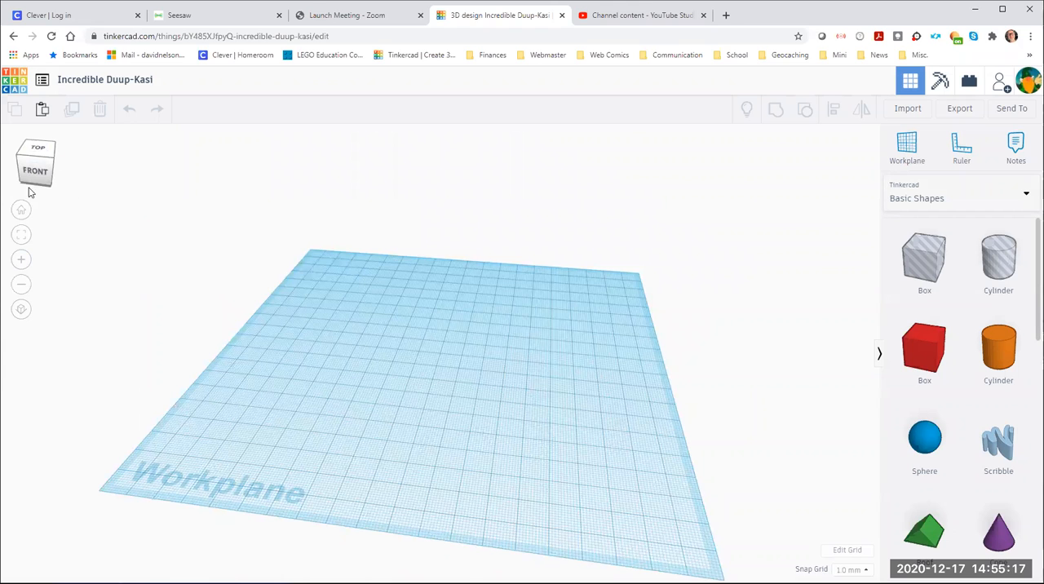
click(21, 212)
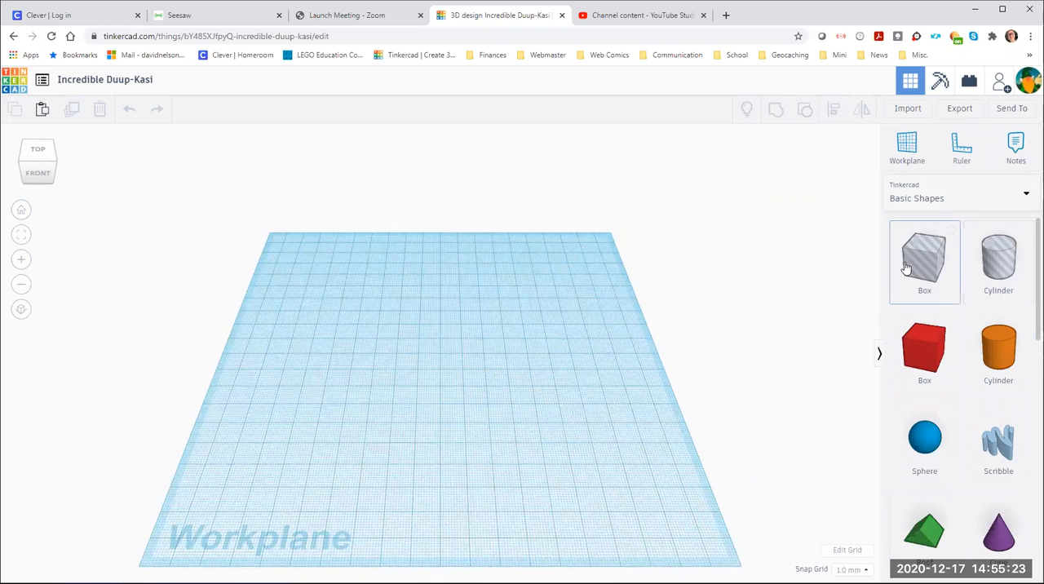
click(970, 159)
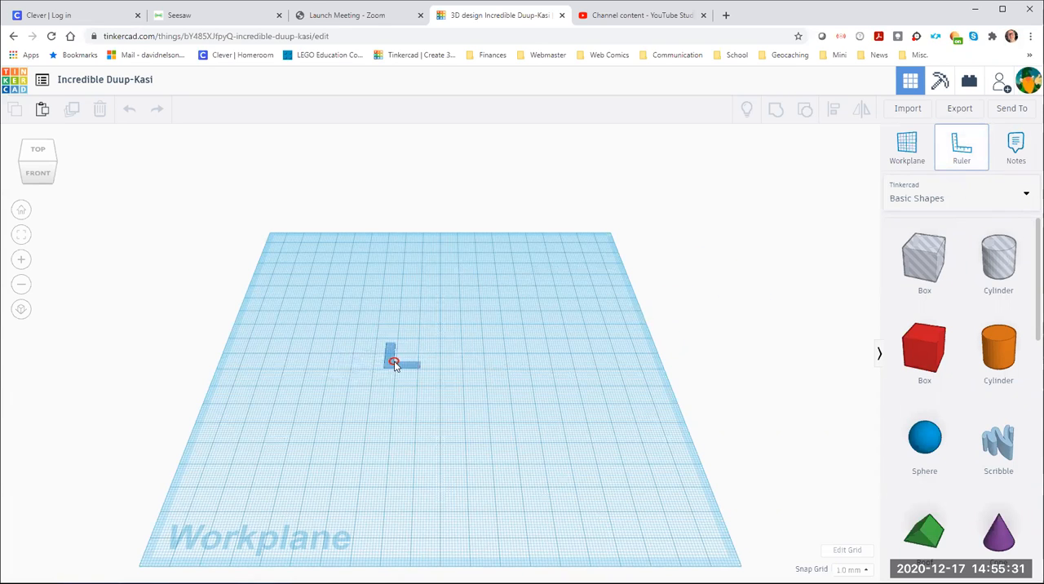
click(393, 361)
click(380, 371)
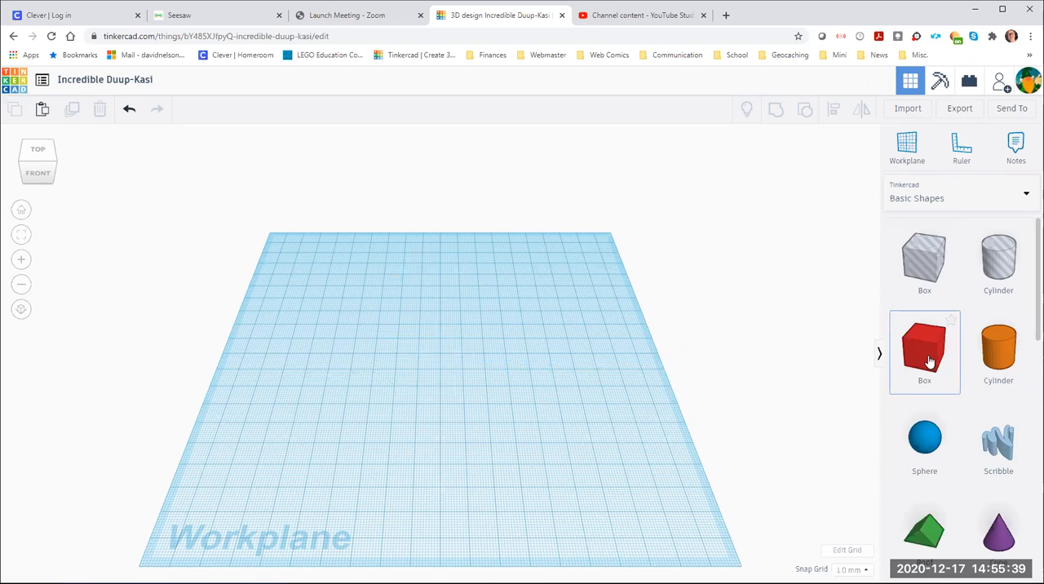
Place a solid red box from the basic shapes on the workplane, left of centre
drag(811, 355, 381, 341)
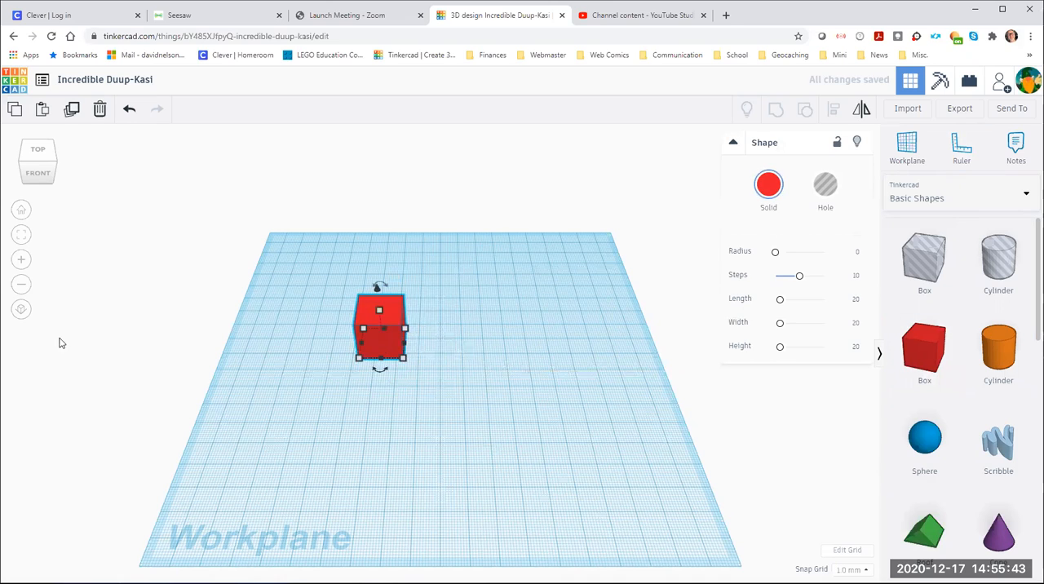
click(22, 236)
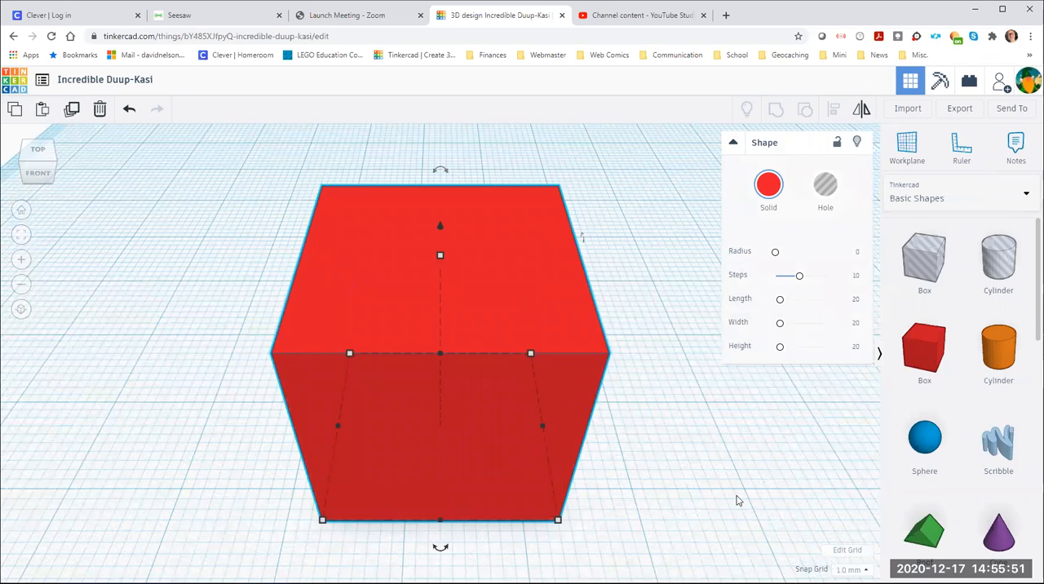
scroll(676, 487, down, 2)
scroll(599, 454, down, 3)
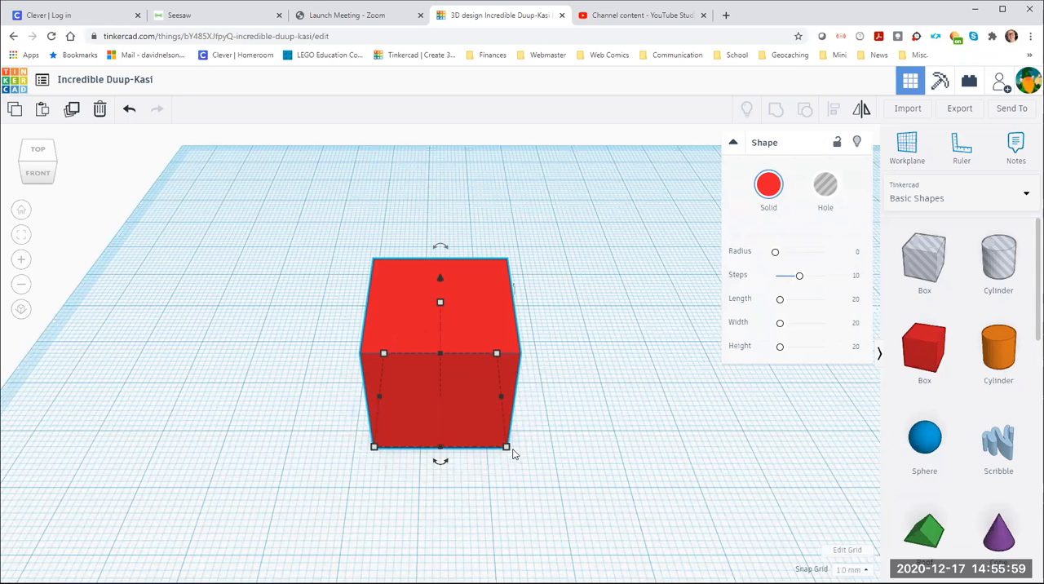
Widen the red box's base, stretch its depth to about 21 mm and flatten it into a thin slab
mouse_move(506, 448)
drag(507, 450, 538, 466)
drag(453, 479, 457, 447)
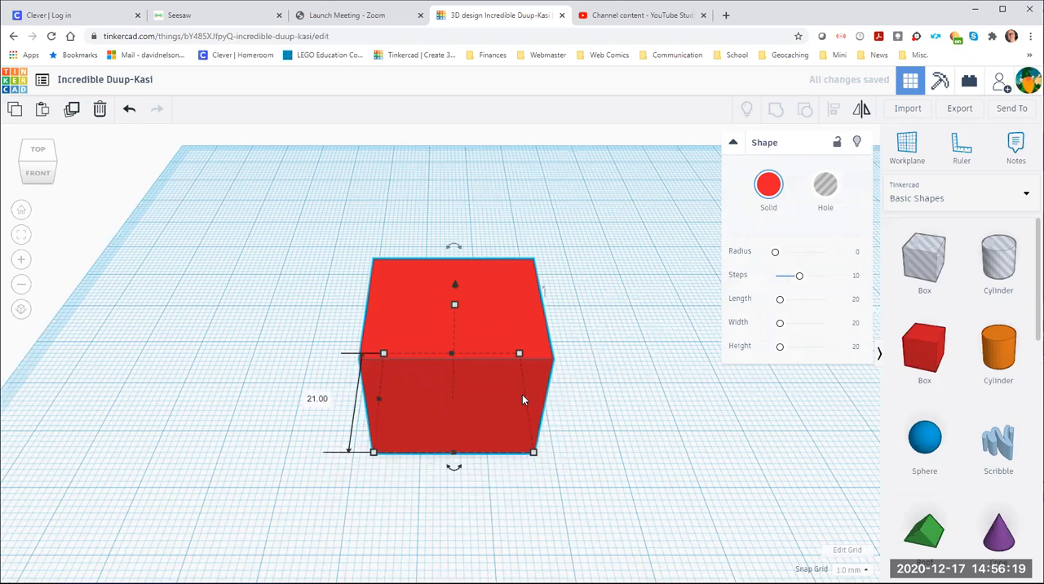
mouse_move(524, 398)
mouse_down()
mouse_move(625, 399)
mouse_move(527, 402)
mouse_up()
drag(451, 304, 457, 281)
drag(472, 330, 470, 374)
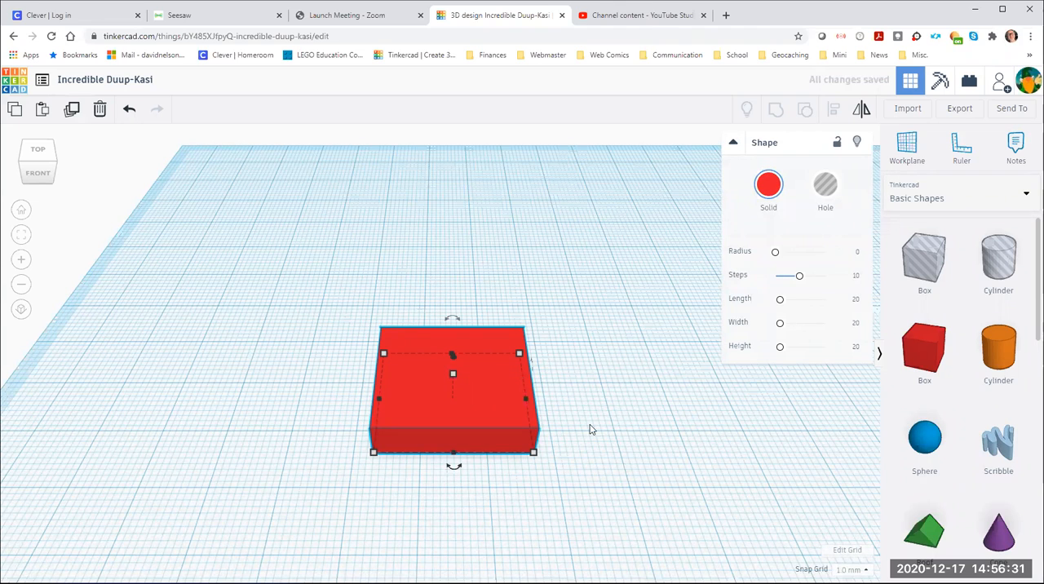
Raise the red slab about 21 mm above the workplane and lower it back onto the surface
right_drag(568, 431, 459, 355)
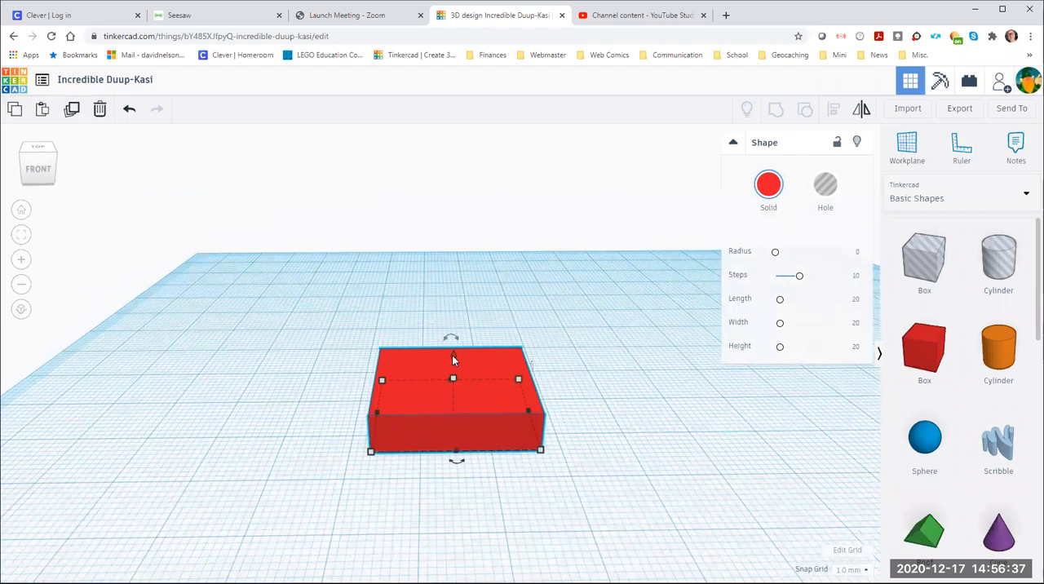
mouse_move(452, 357)
mouse_down()
mouse_move(456, 229)
mouse_move(454, 357)
mouse_move(475, 214)
mouse_up()
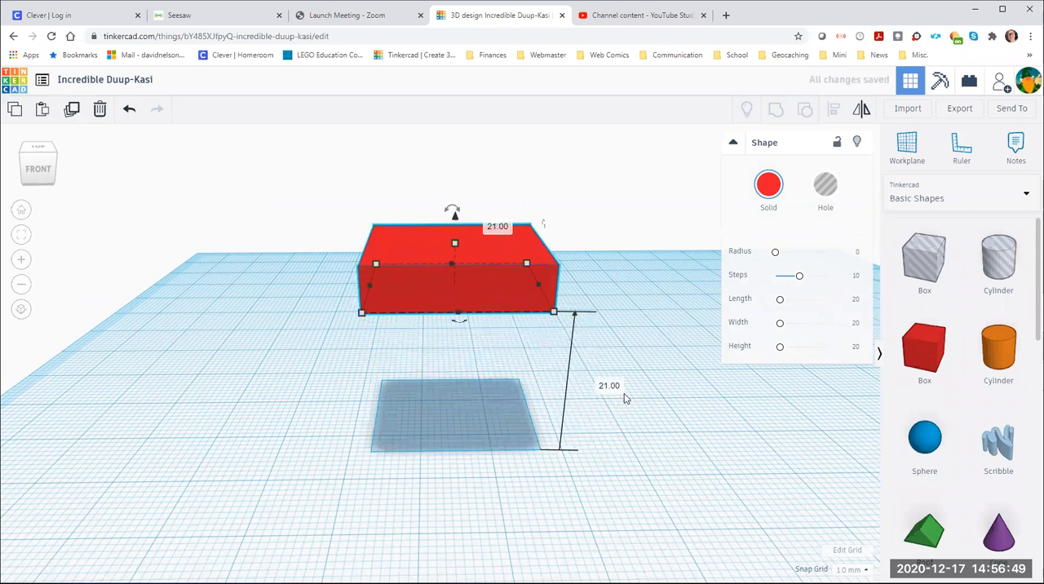
mouse_move(453, 244)
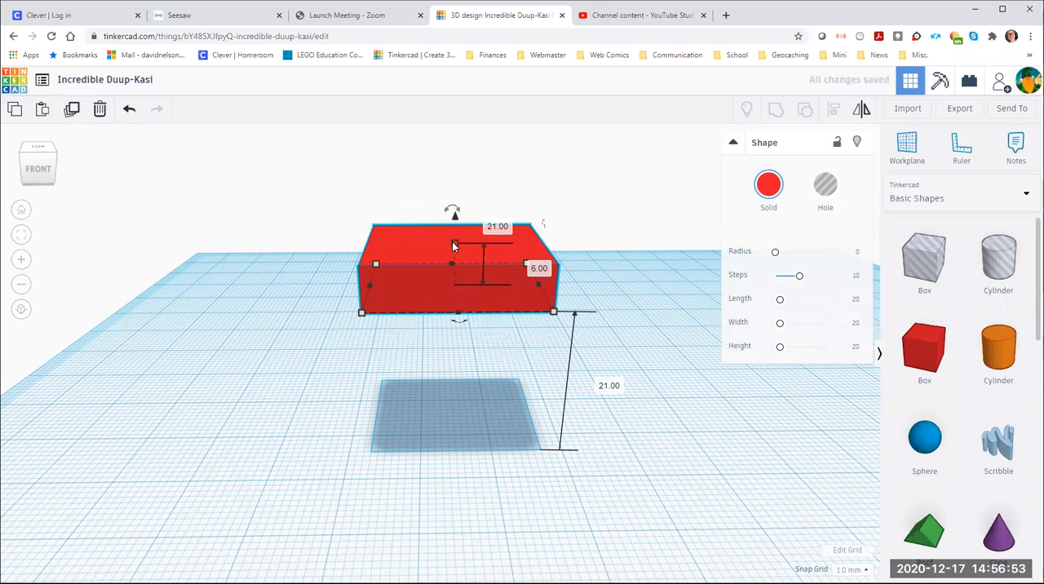
drag(452, 241, 455, 368)
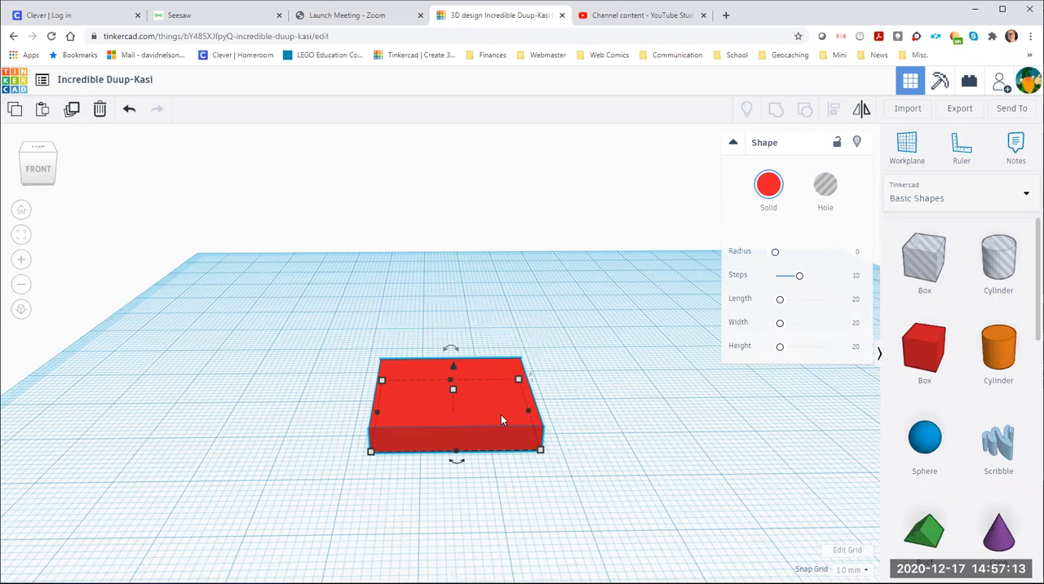
Move the red slab about 26 mm left and 31 mm back, and place a solid orange cylinder overlapping its rear corner
drag(496, 417, 345, 333)
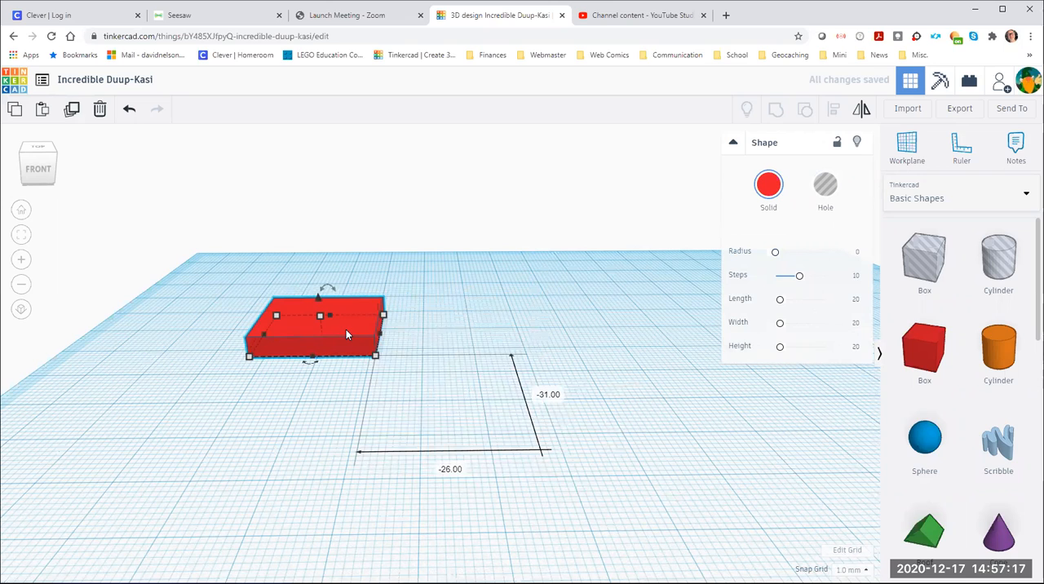
click(595, 443)
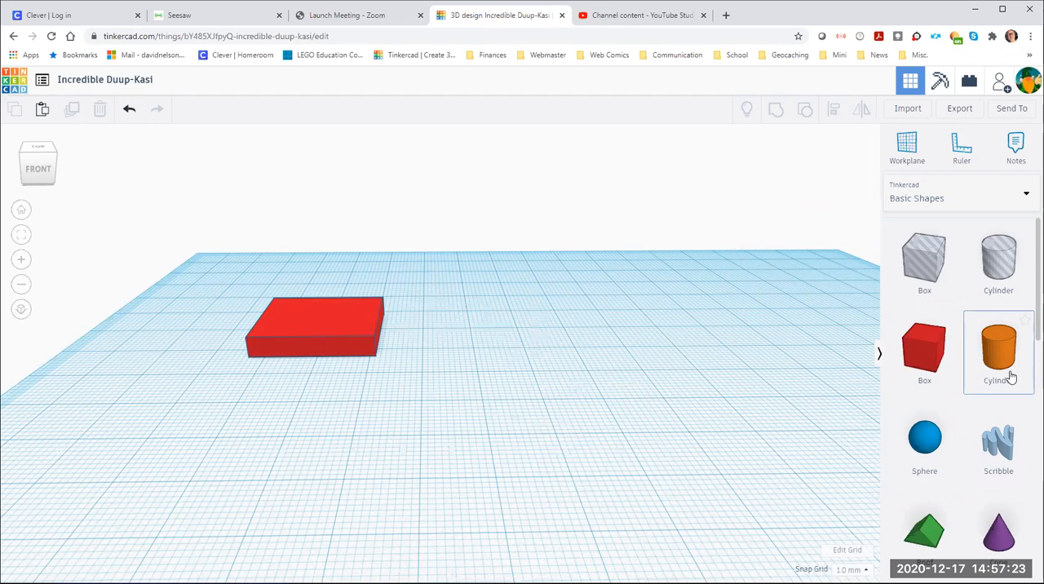
drag(1006, 364, 363, 320)
right_drag(416, 386, 338, 343)
right_drag(267, 383, 273, 318)
mouse_move(273, 318)
mouse_down()
mouse_move(549, 338)
mouse_move(332, 340)
mouse_move(255, 328)
mouse_move(266, 324)
mouse_up()
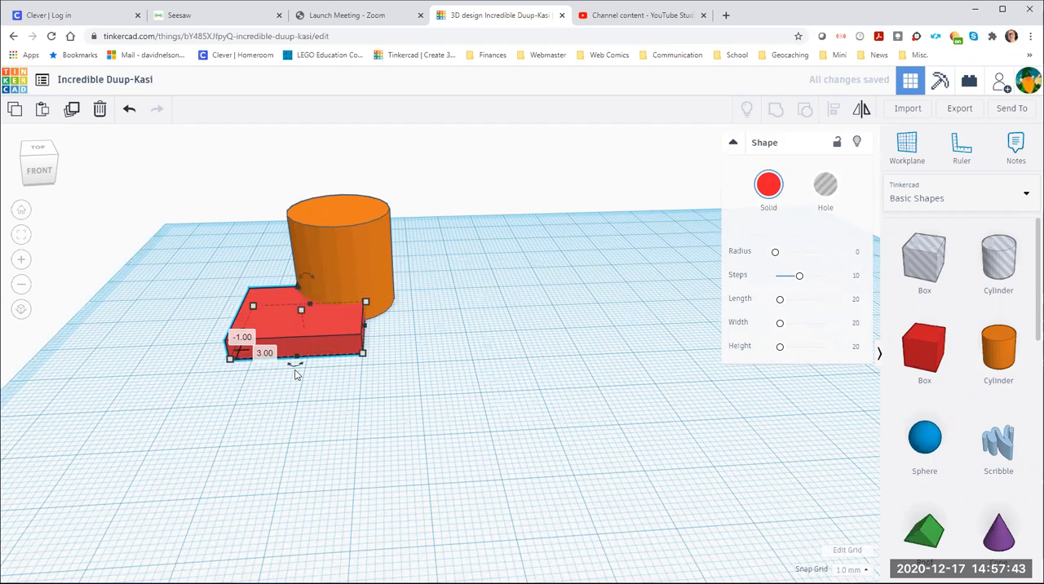
click(411, 405)
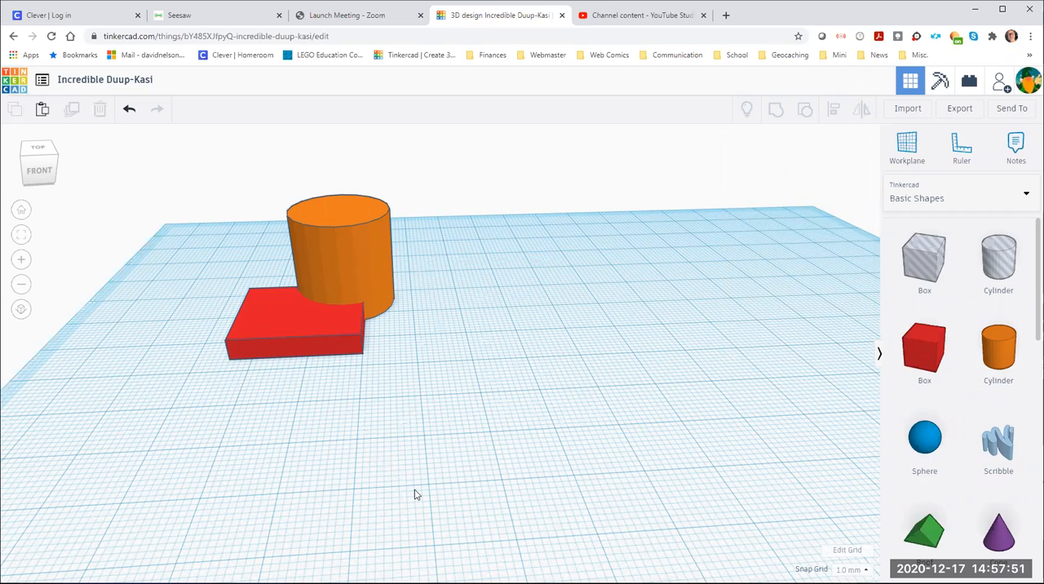
Group the orange cylinder and the red slab into one shape
click(357, 259)
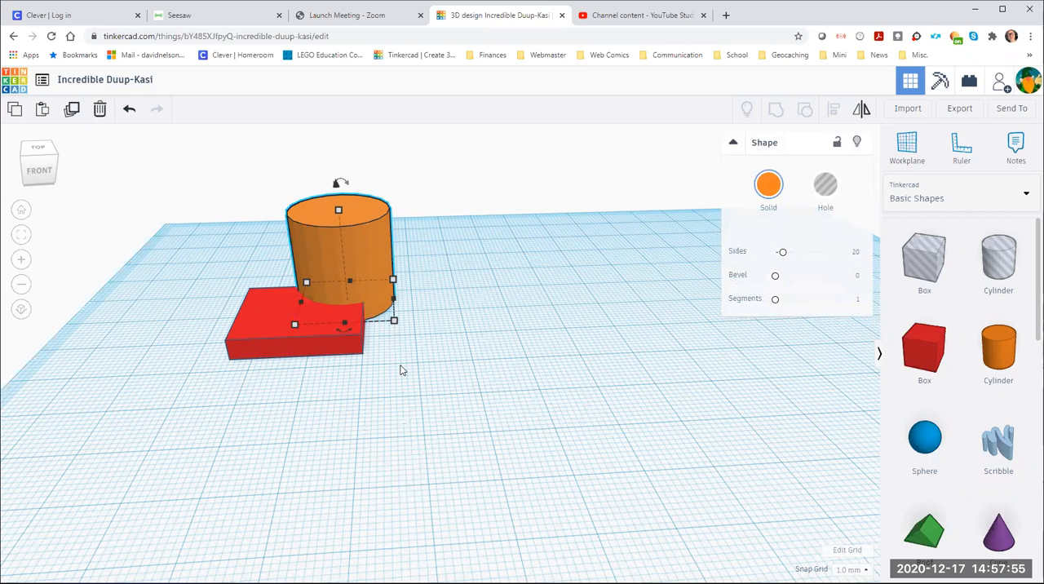
shift+click(263, 327)
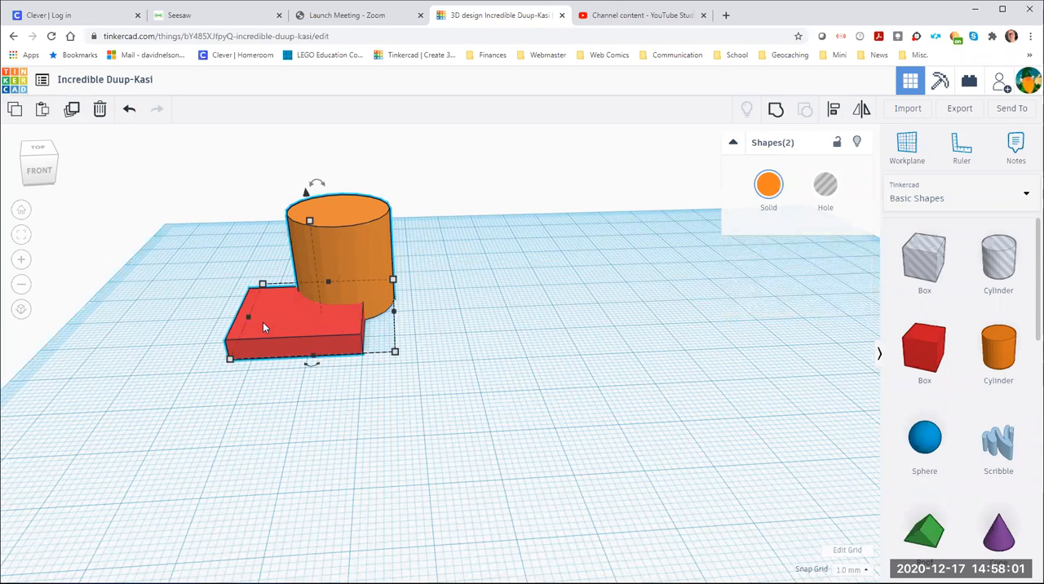
click(482, 344)
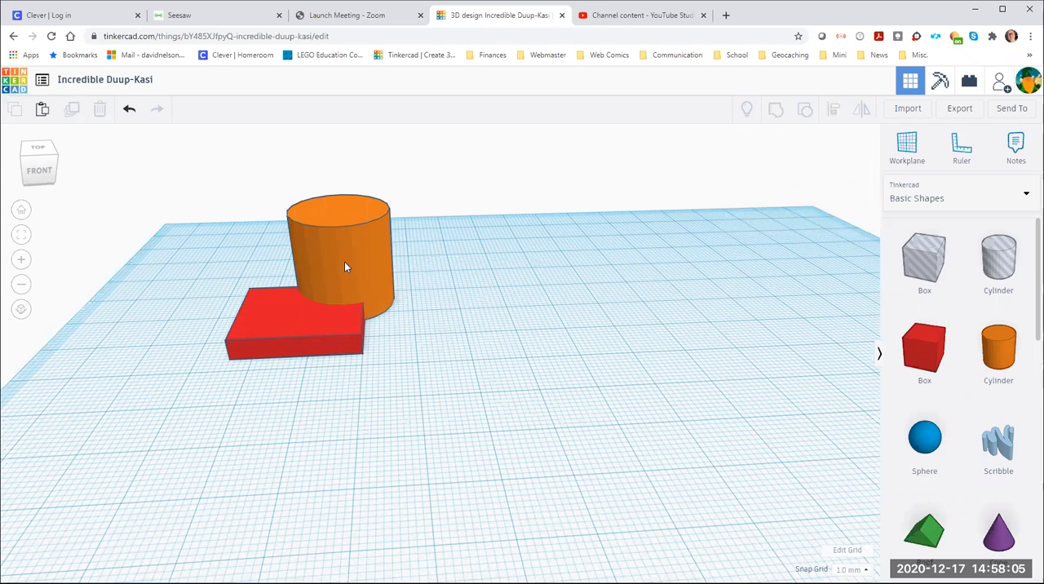
click(316, 303)
shift+click(270, 327)
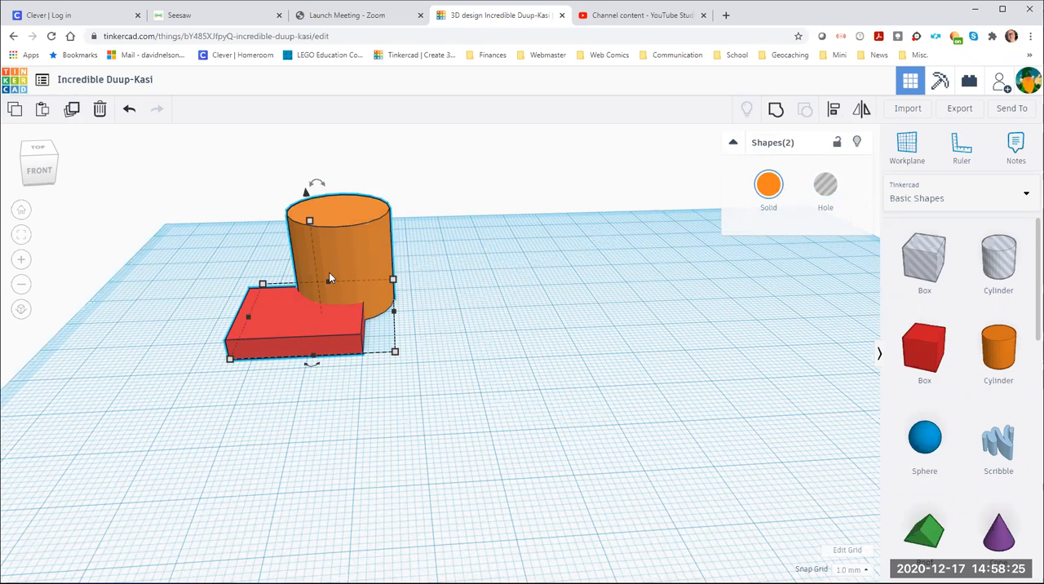
click(775, 115)
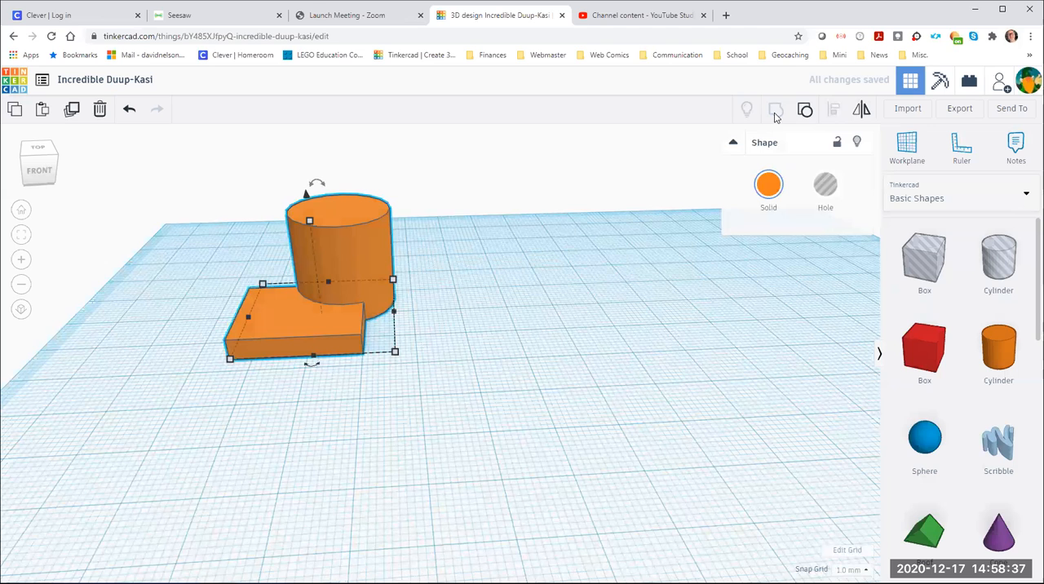
Slide the grouped shape right across the workplane, back about 11 mm left, and about 2 mm right
click(453, 300)
drag(350, 279, 413, 274)
click(549, 377)
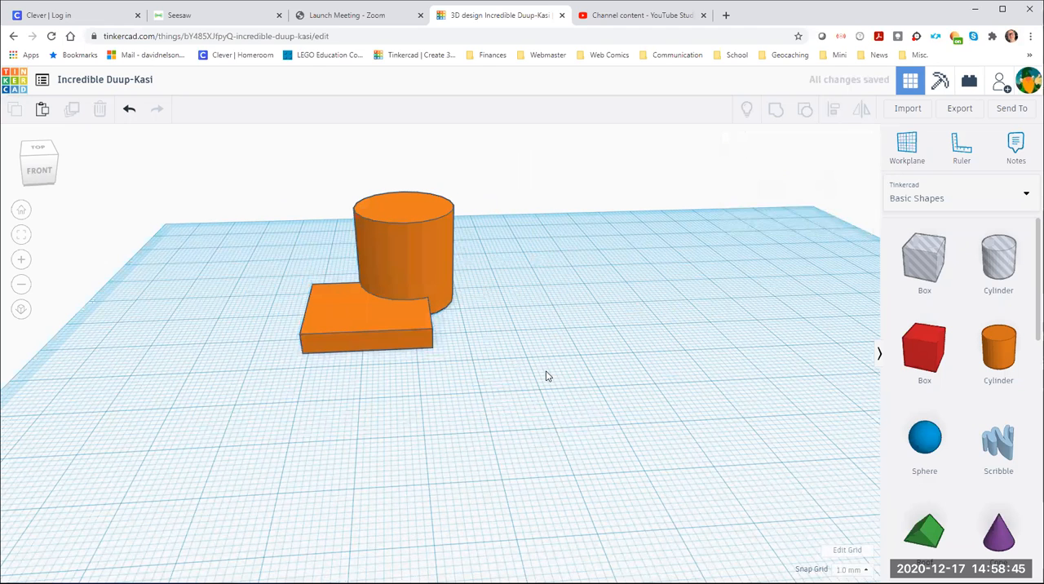
drag(408, 263, 348, 278)
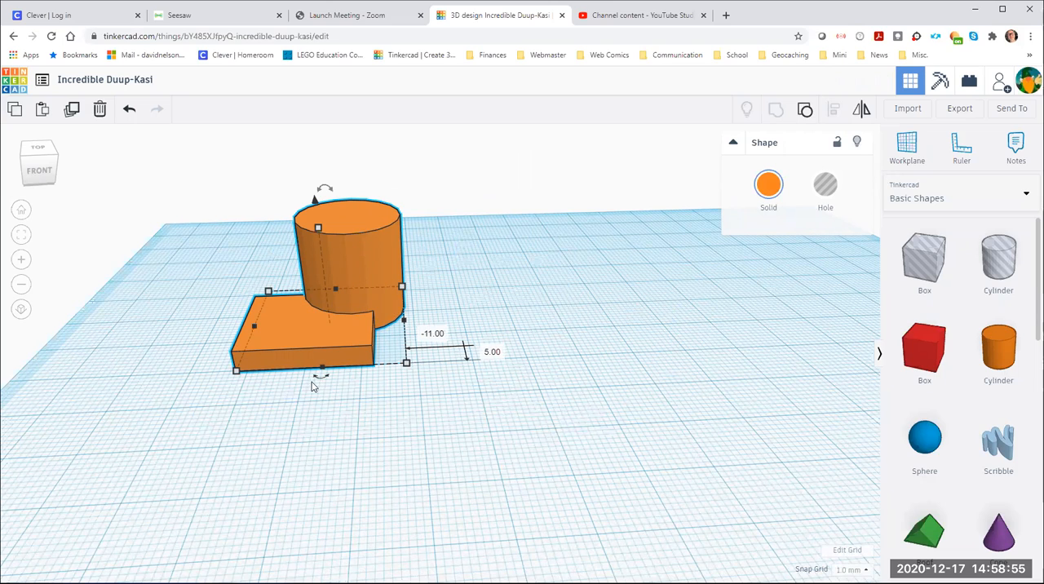
mouse_move(331, 318)
mouse_down()
mouse_move(359, 323)
mouse_move(342, 318)
mouse_up()
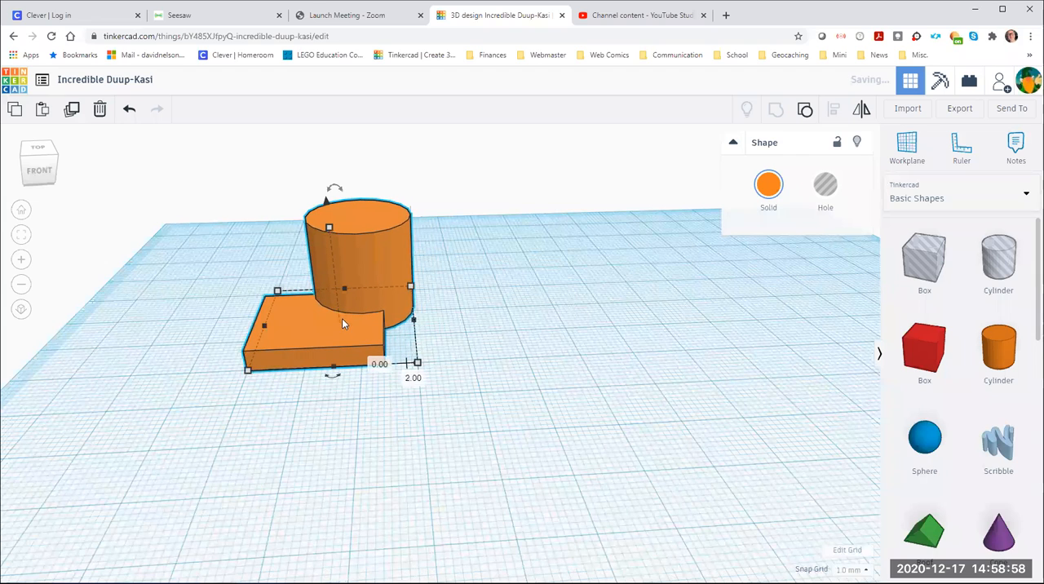
click(545, 362)
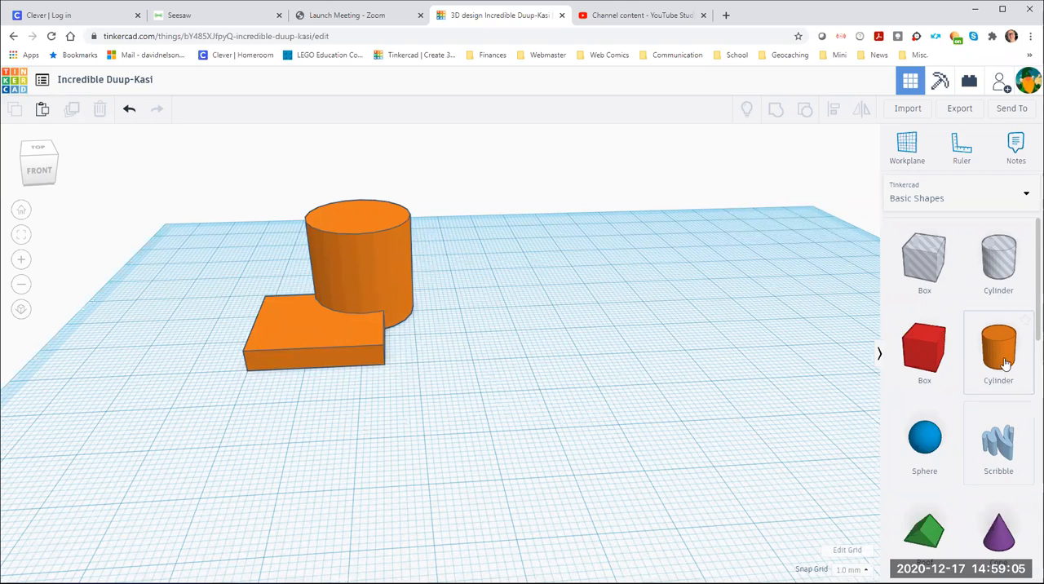
Place a cylinder hole over the slab so that it also overlaps the solid cylinder of the grouped shape
drag(997, 357, 795, 402)
key(Delete)
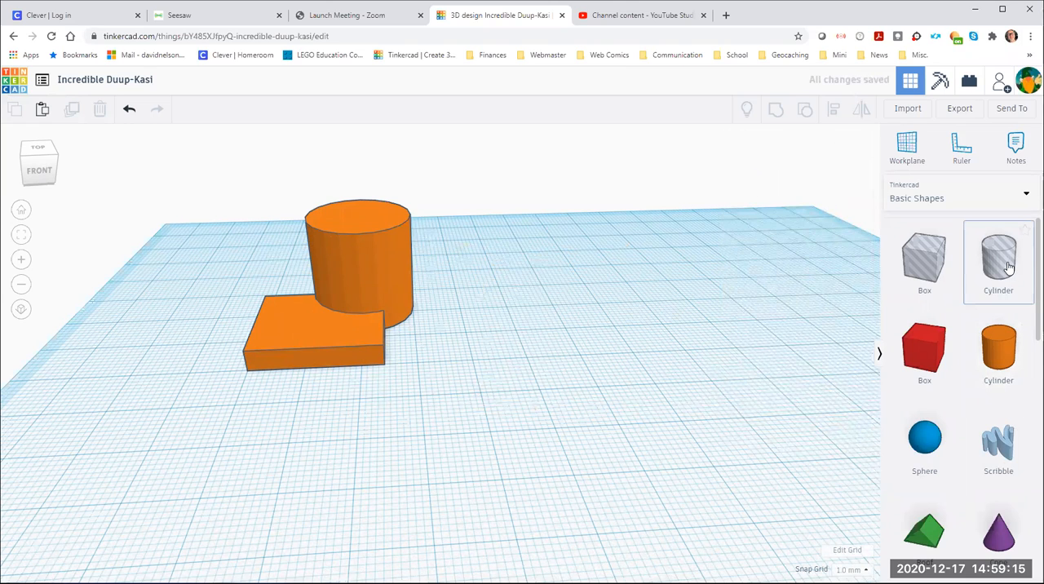
drag(1009, 268, 332, 335)
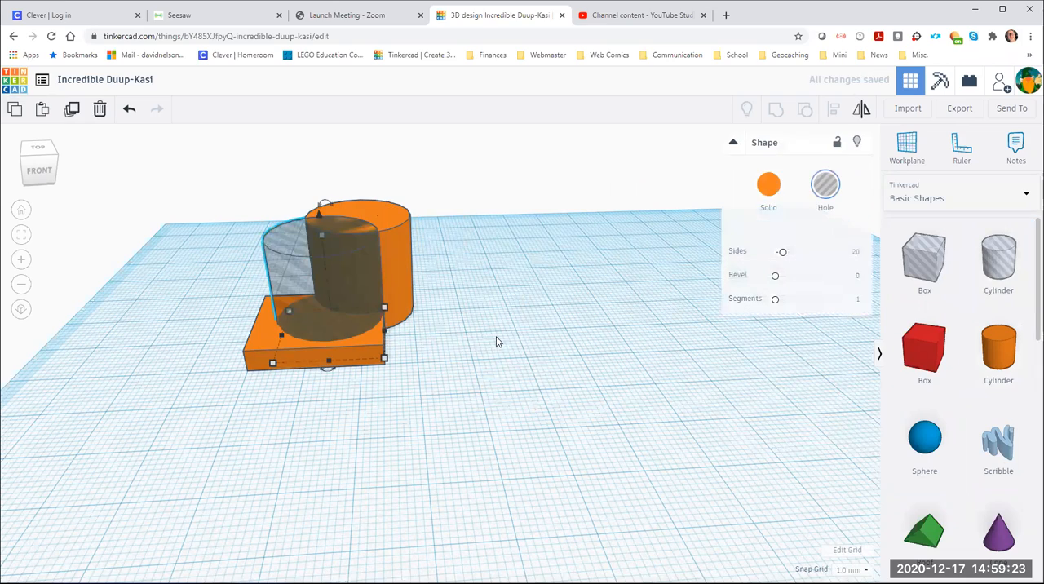
click(38, 153)
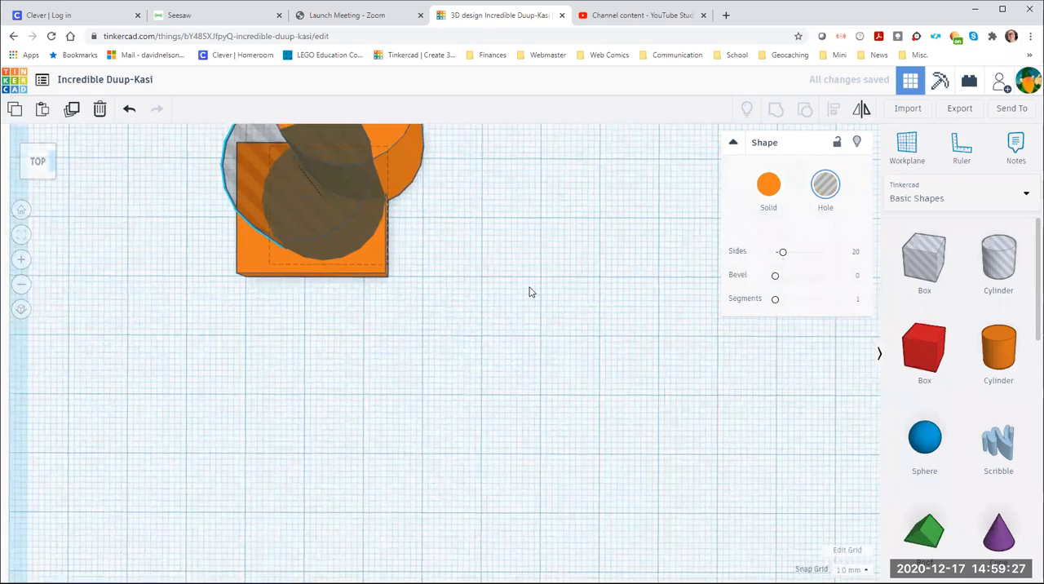
right_drag(519, 323, 493, 336)
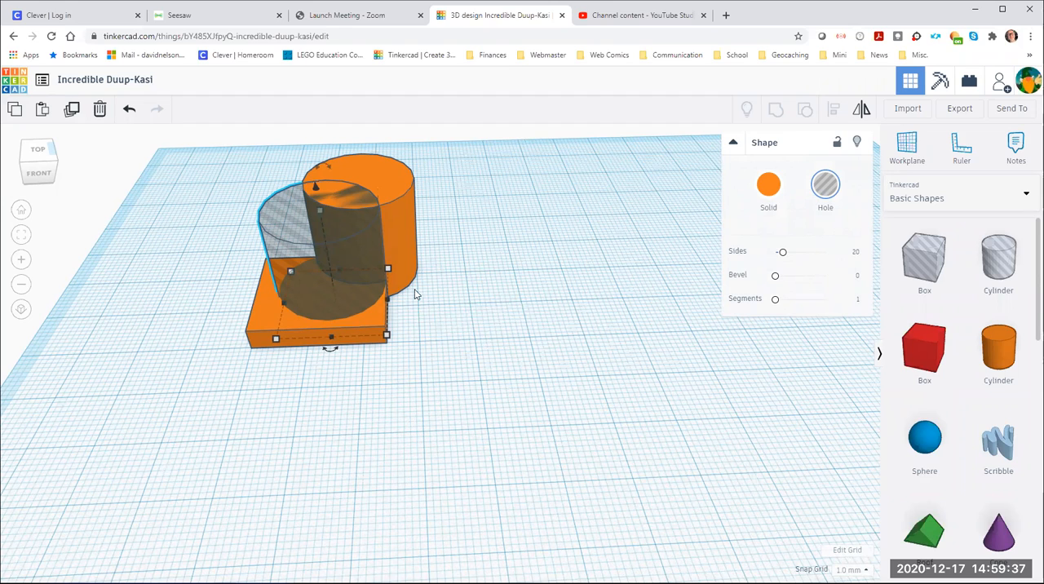
Group the cylinder hole with the orange shape to cut it out, and move the resulting part right on the workplane
shift+click(399, 216)
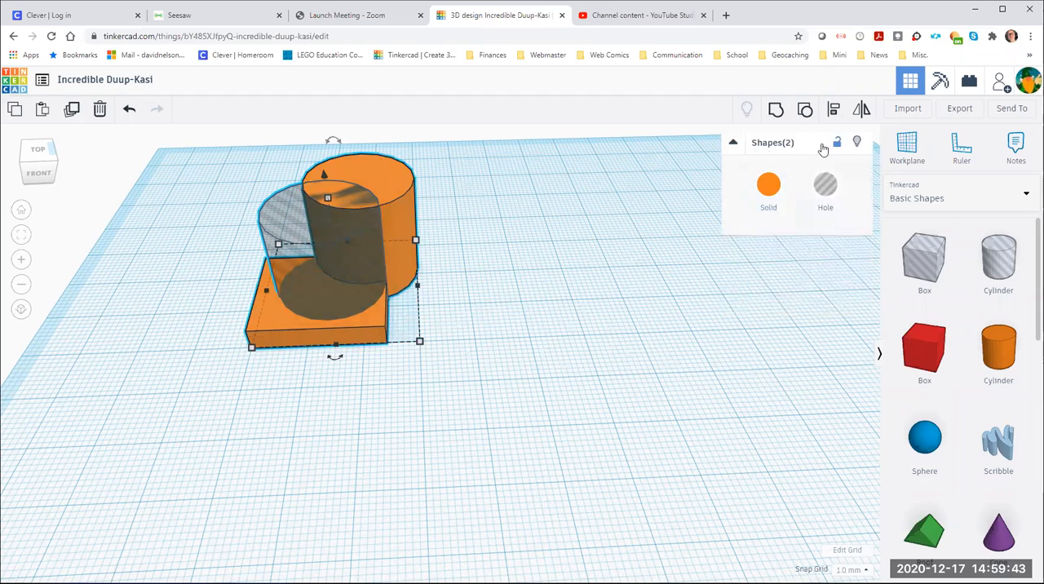
click(776, 112)
right_drag(587, 280, 601, 299)
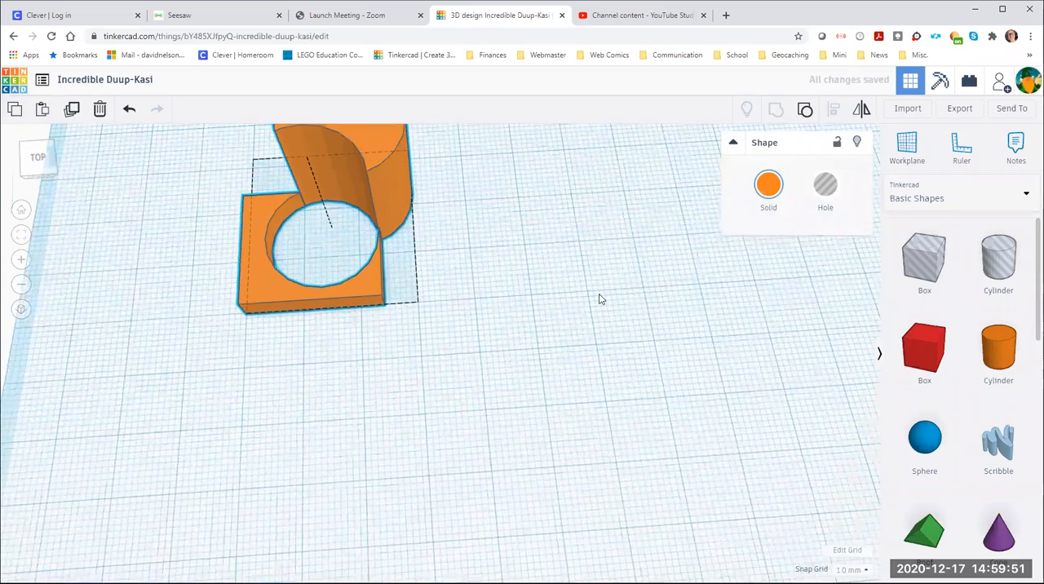
right_drag(354, 187, 345, 306)
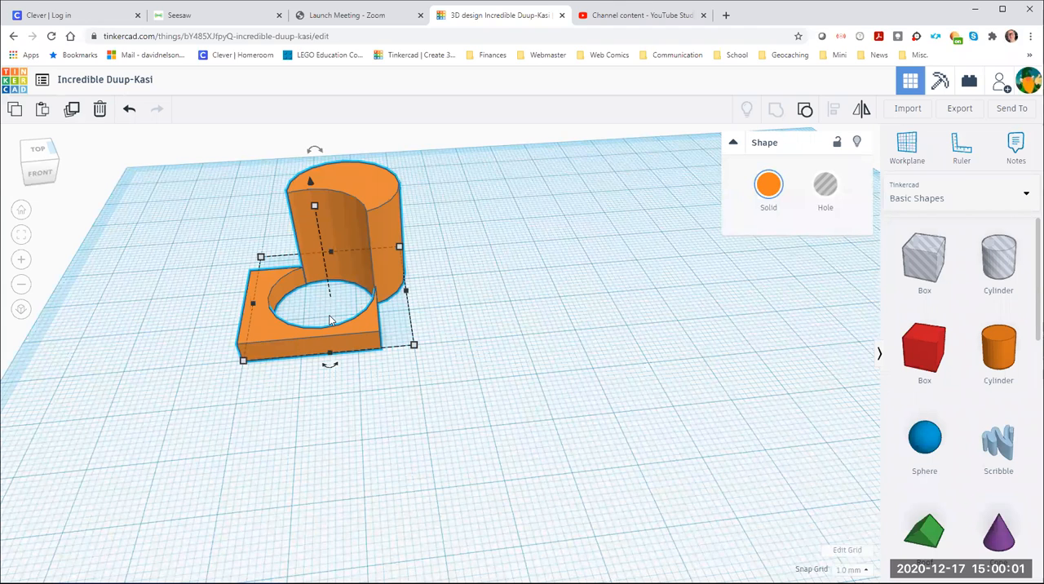
drag(390, 221, 489, 220)
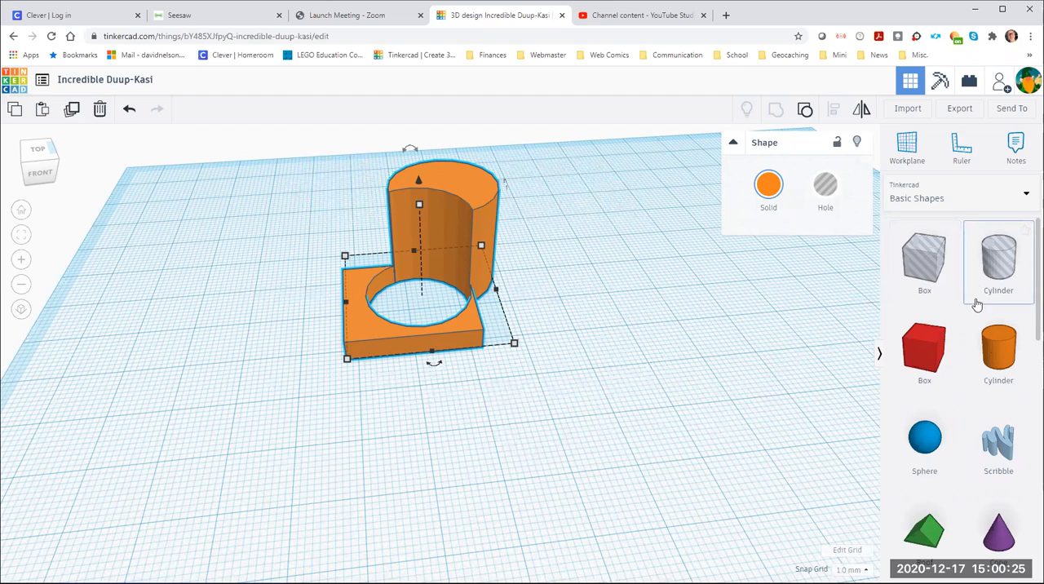
Place a roof shape beside the orange part, turn it into a hole, and move it about 31 mm left and 19 mm back into the part
drag(930, 536, 602, 286)
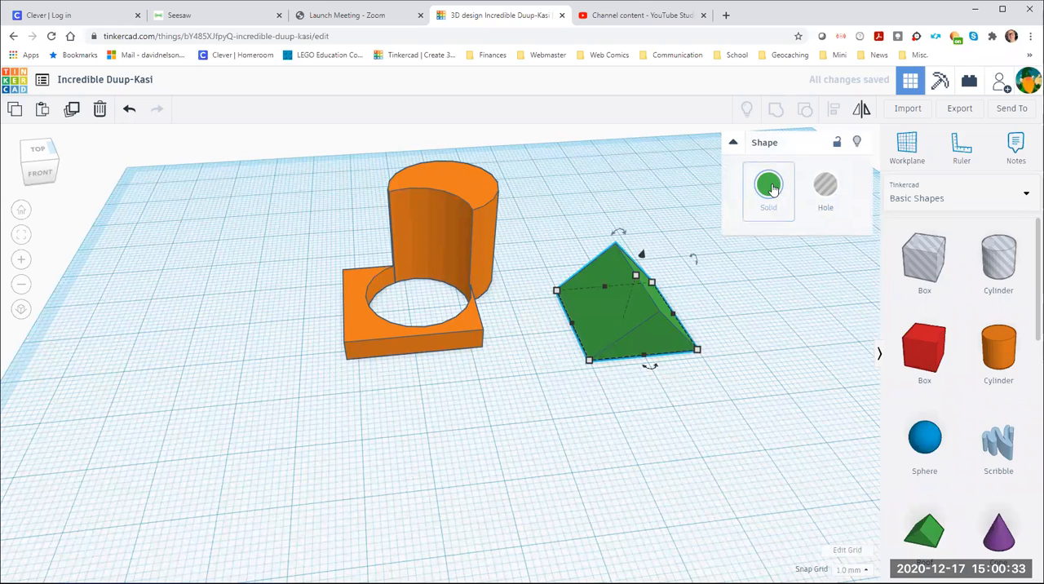
click(822, 184)
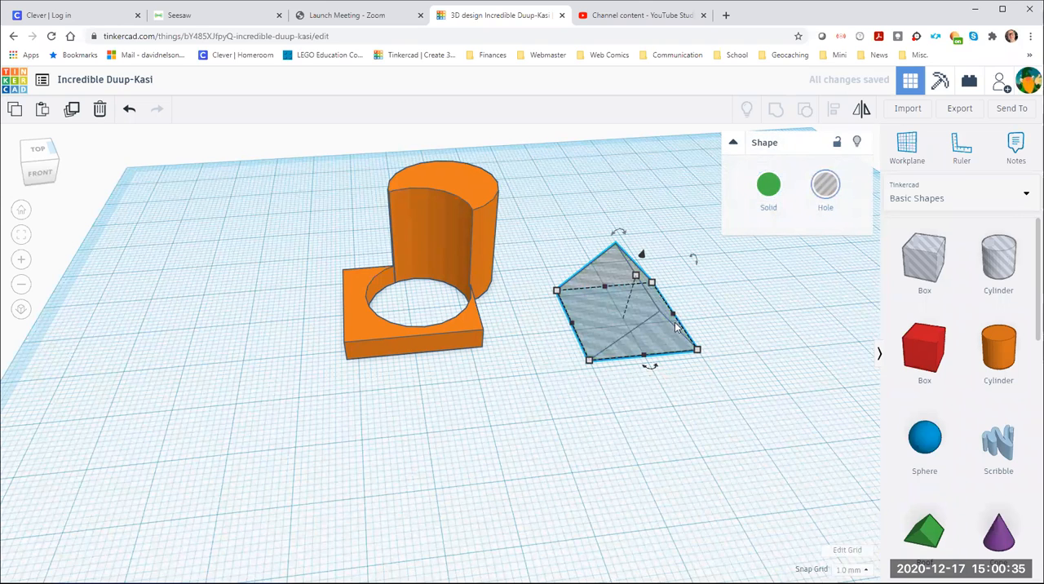
drag(587, 318, 467, 283)
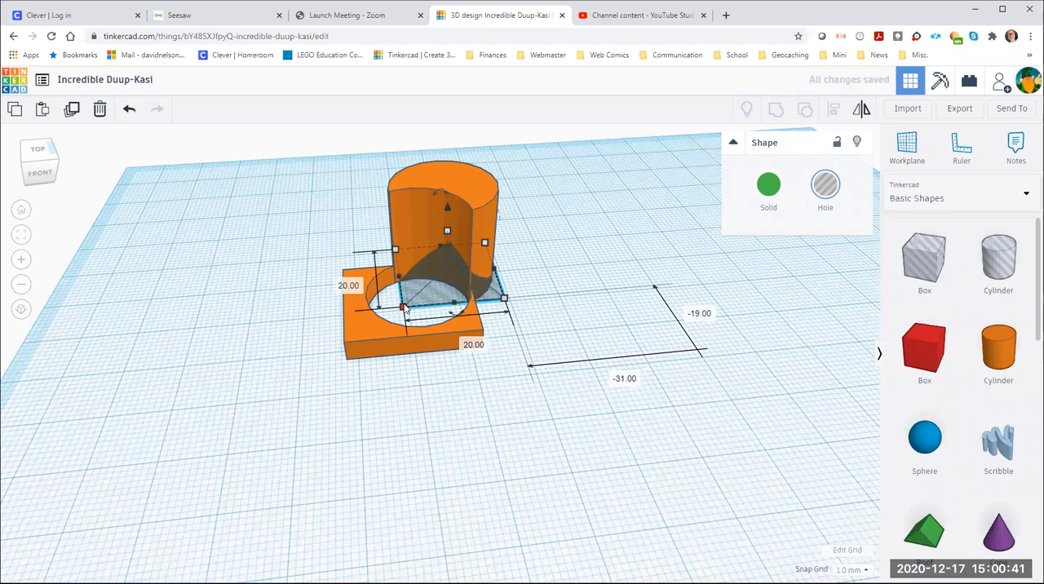
Group the roof hole with the orange part to cut it out, and move the resulting shape about 36 mm left and 44 mm back
shift+click(354, 325)
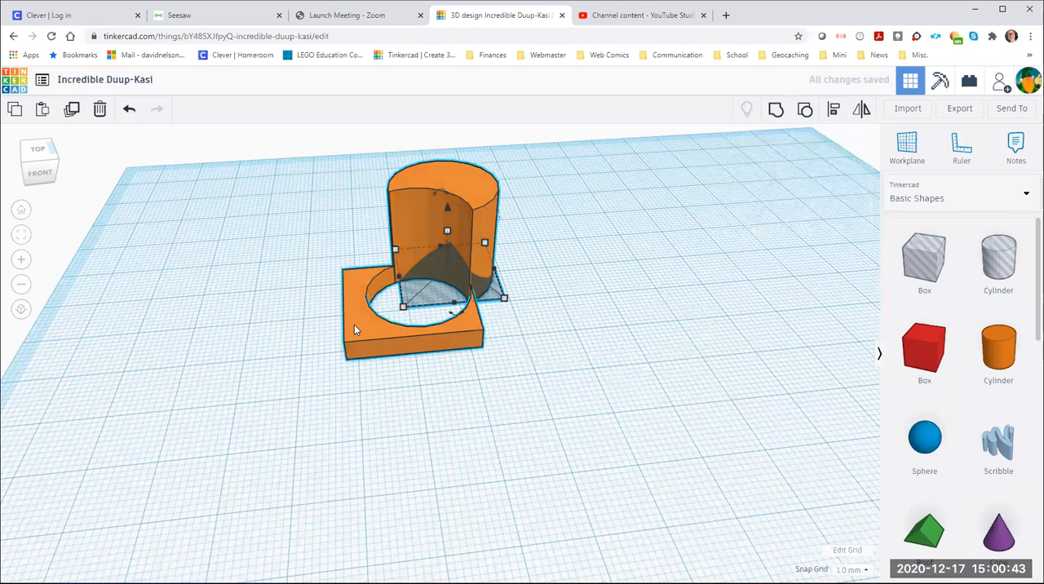
click(777, 114)
right_drag(713, 328, 477, 239)
click(477, 238)
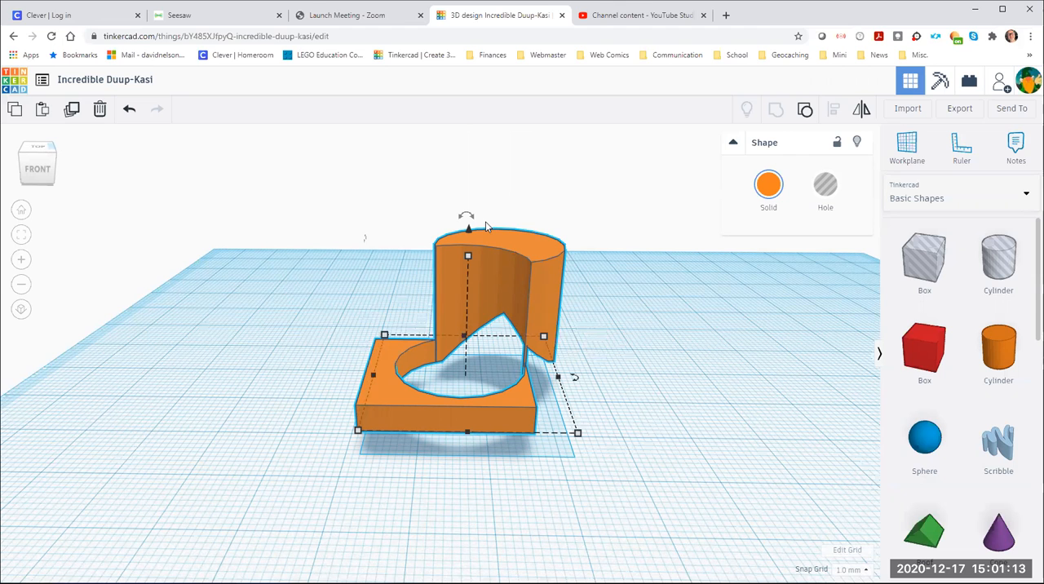
drag(503, 276, 348, 215)
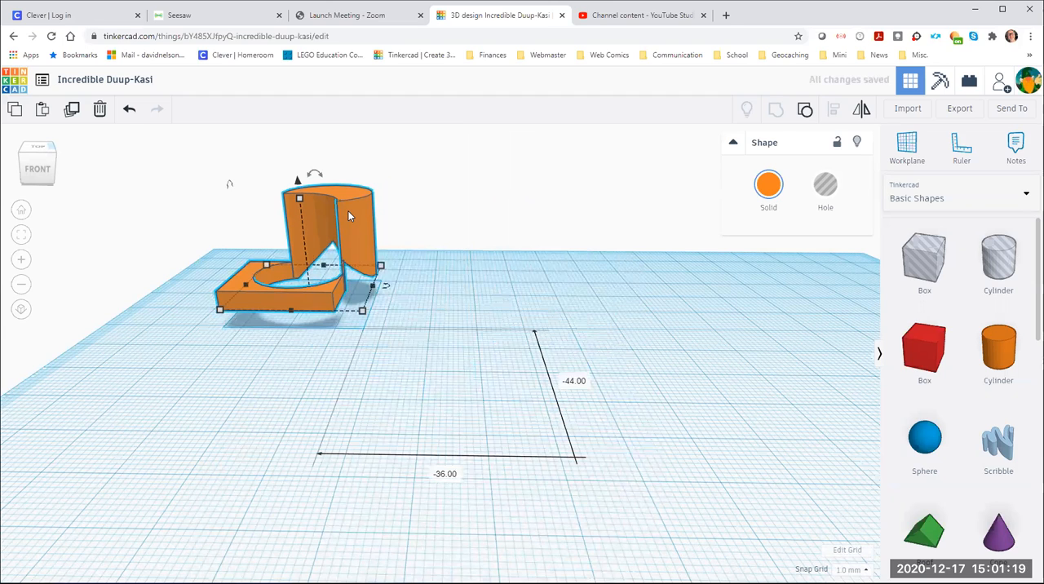